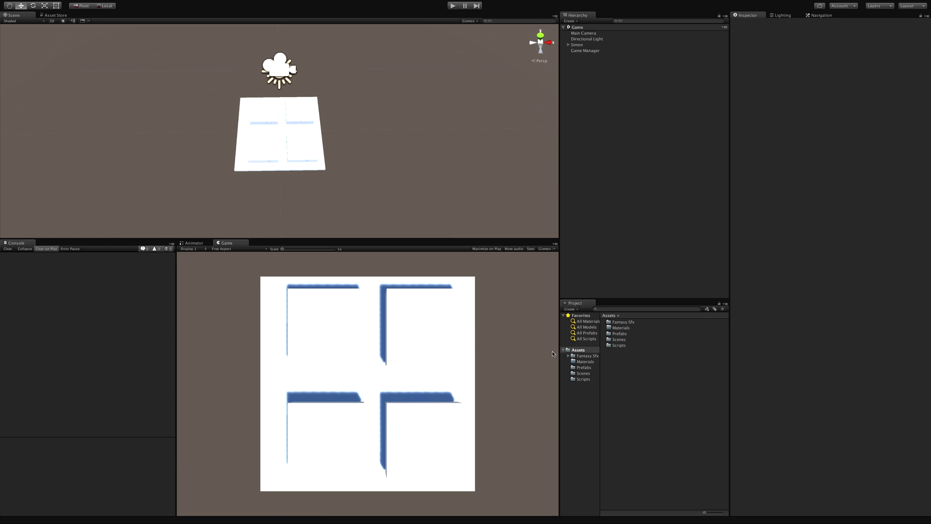
Open the Score script from the Scripts folder to view it.
click(588, 379)
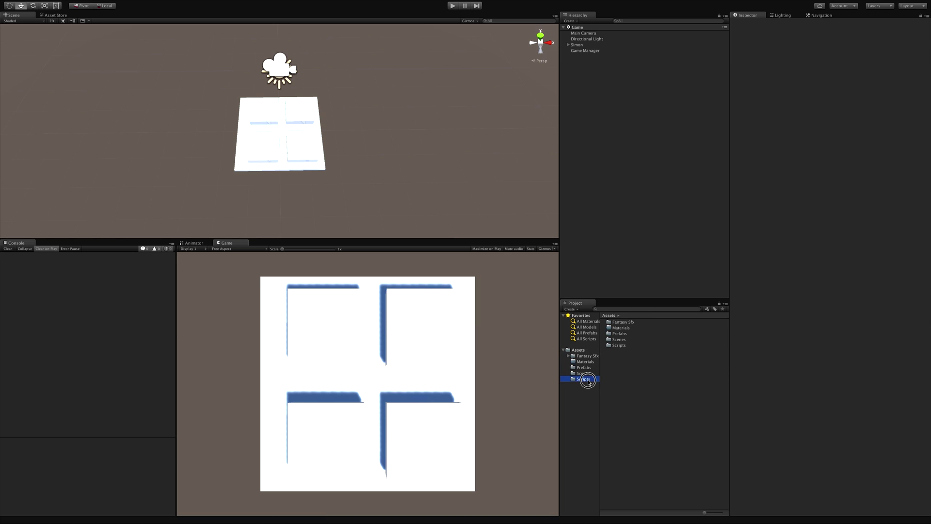
click(660, 334)
double_click(619, 335)
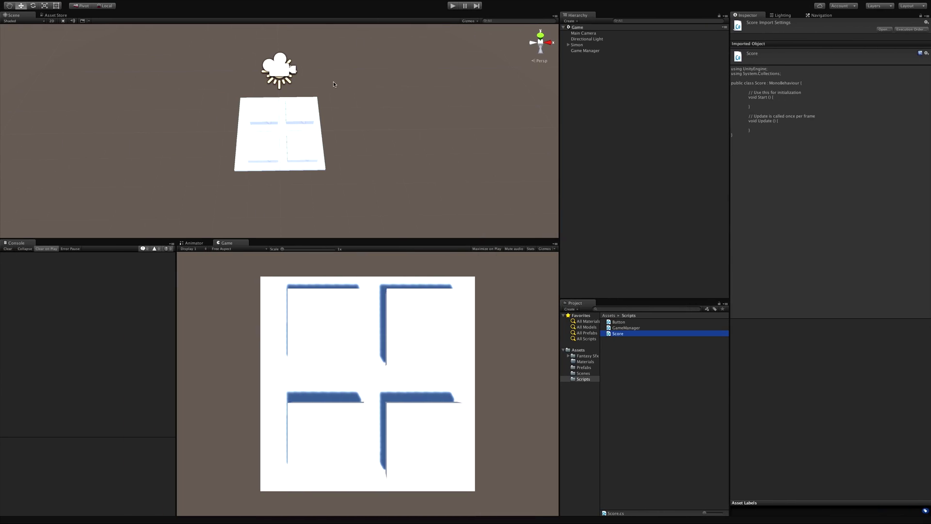
Add a UI > Text element to the scene from the Hierarchy context menu.
click(584, 65)
right_click(586, 65)
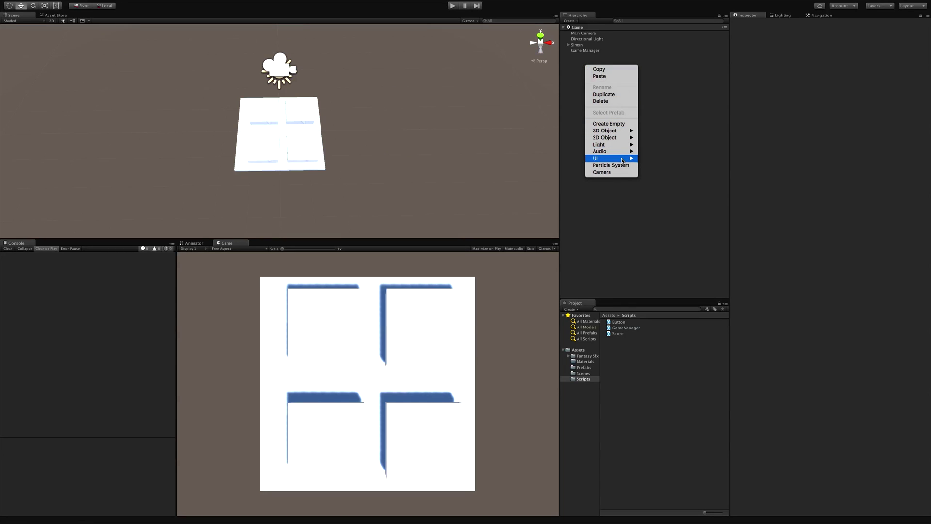
mouse_move(622, 160)
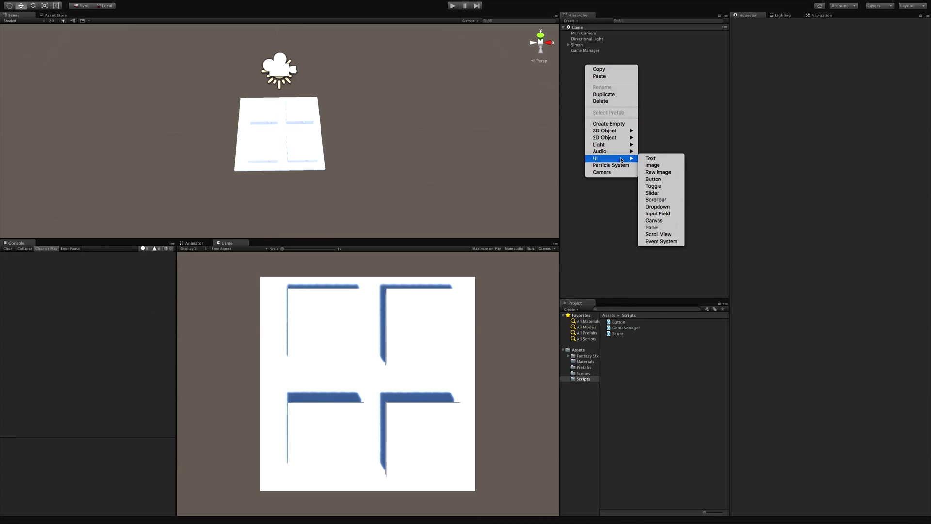
click(671, 163)
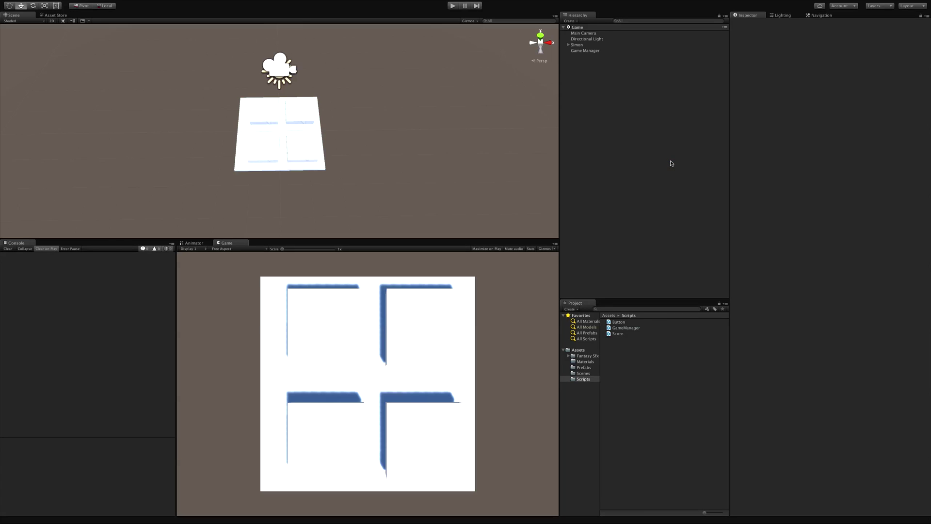
Inspect the new Canvas, EventSystem and Text, then rename the Canvas to 'Game UI'.
click(582, 58)
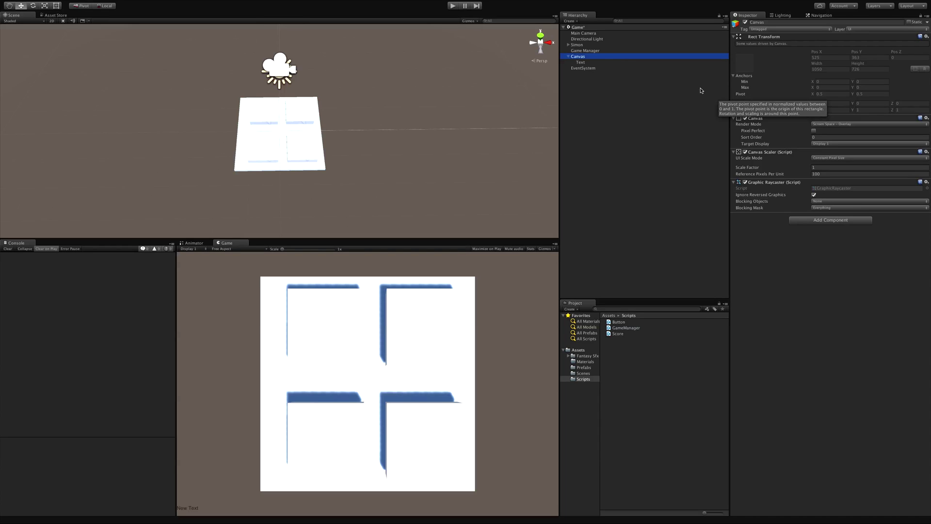
click(584, 69)
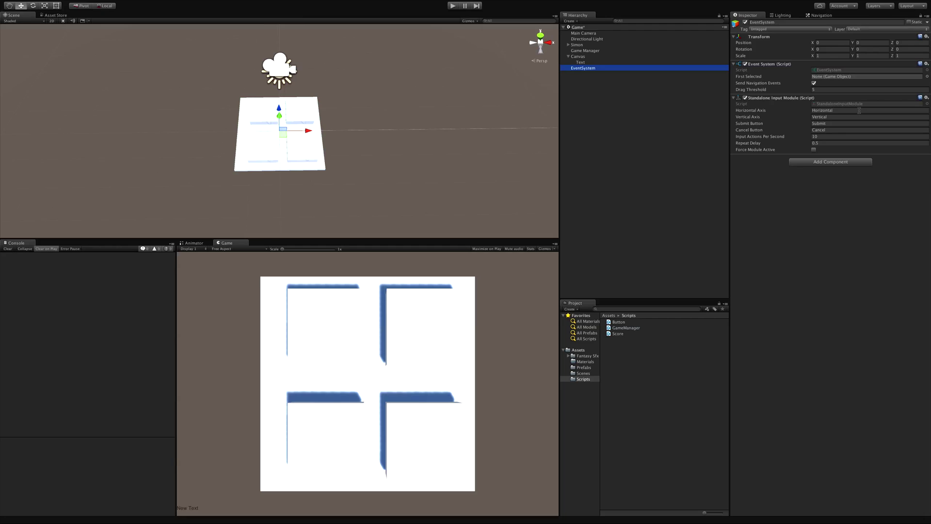
click(584, 61)
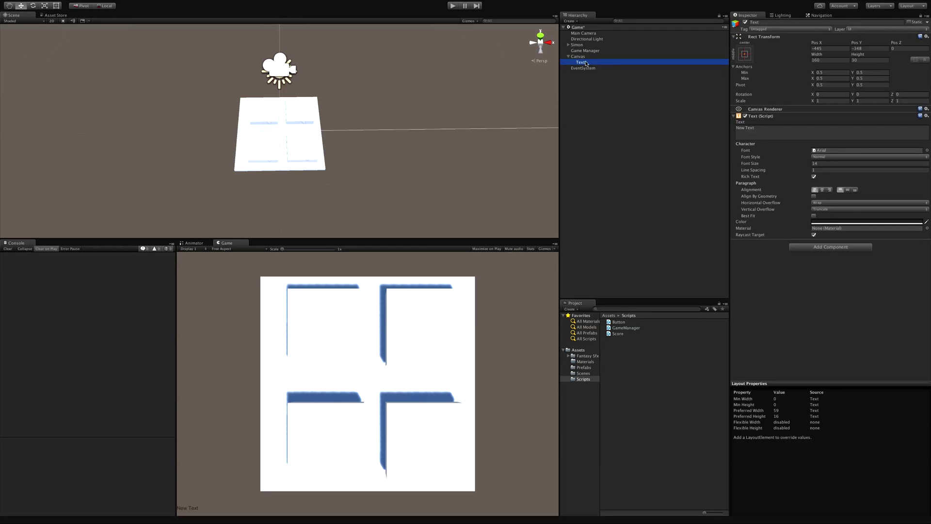
click(585, 57)
click(787, 22)
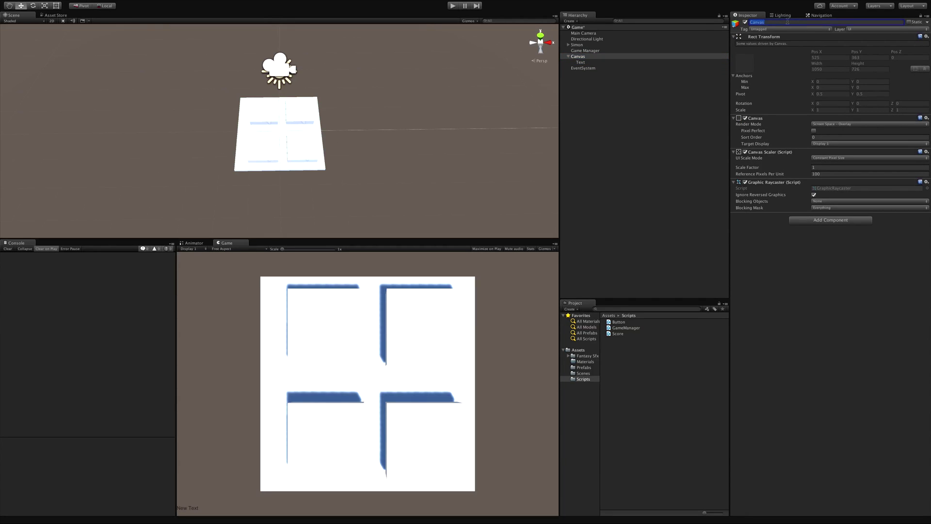
text(Came UI)
key(Return)
Rename the Text object to 'Score'.
click(581, 63)
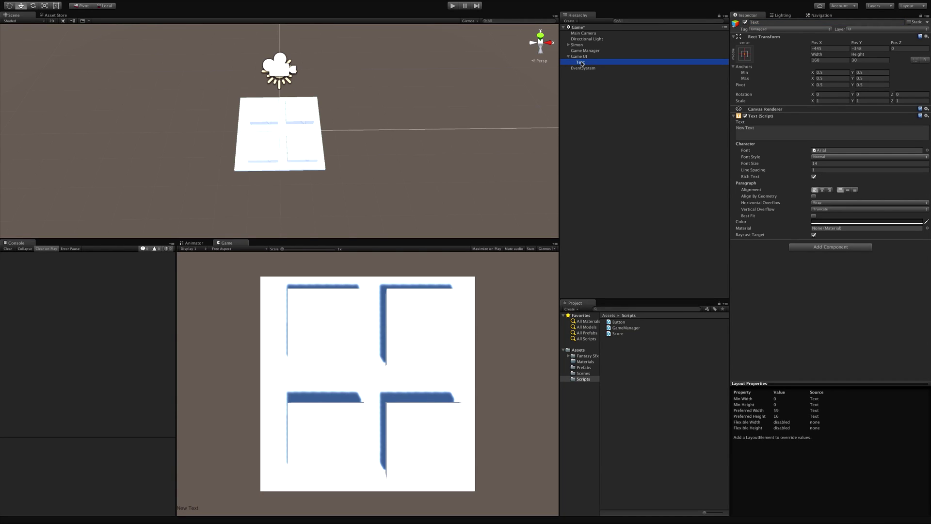
text(Score)
key(Return)
Browse the Asset Store's Textures & Materials > Fonts category with FREE ONLY enabled.
click(67, 16)
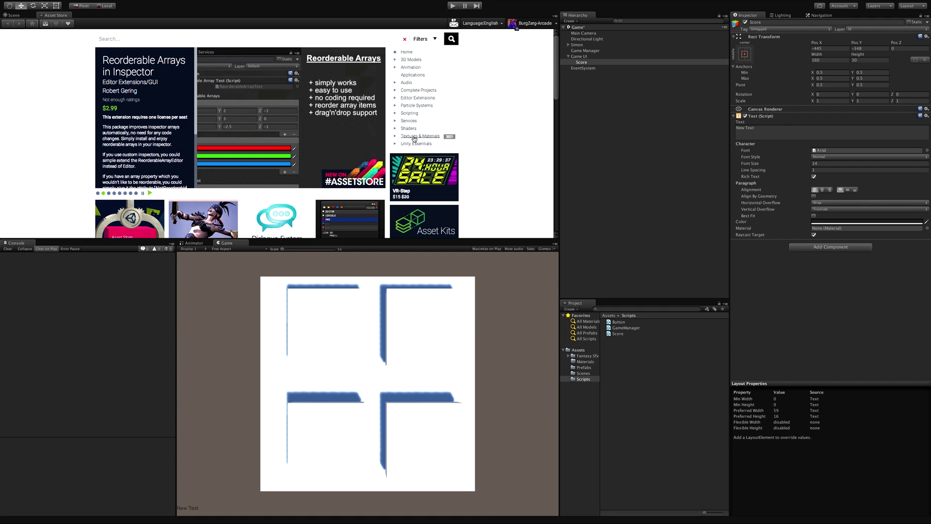
click(417, 136)
scroll(474, 127, down, 2)
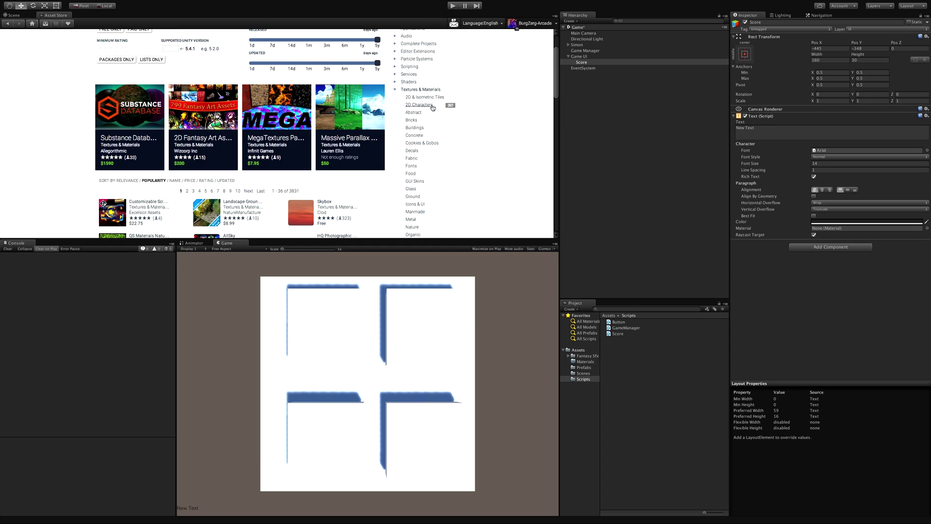
click(411, 165)
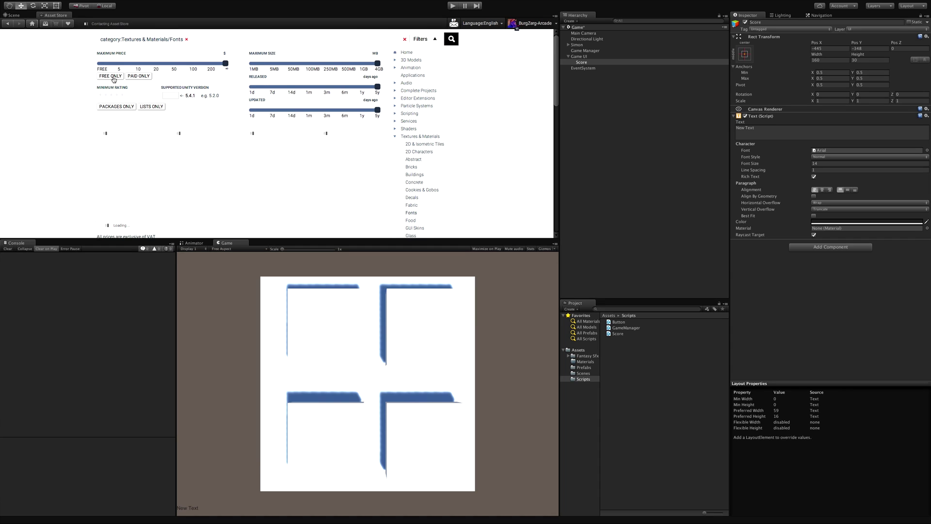
click(111, 76)
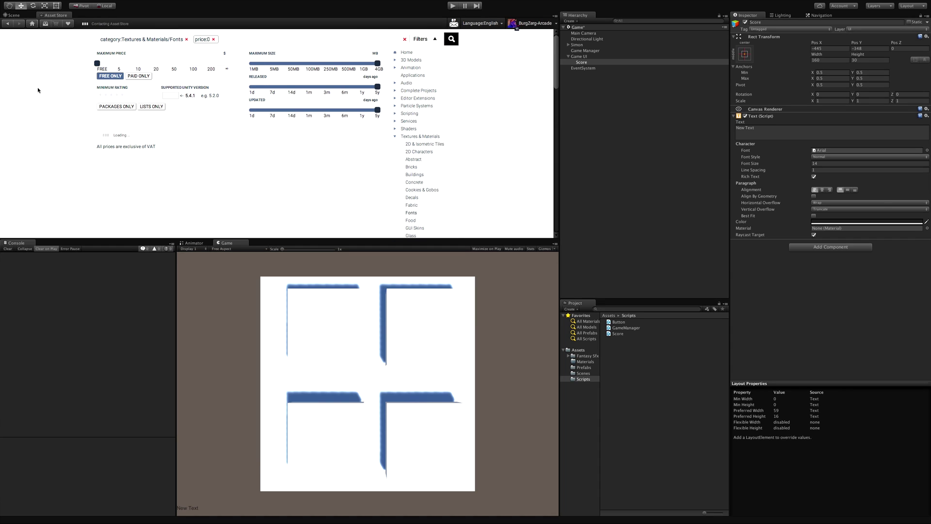
scroll(41, 89, down, 1)
scroll(41, 90, down, 1)
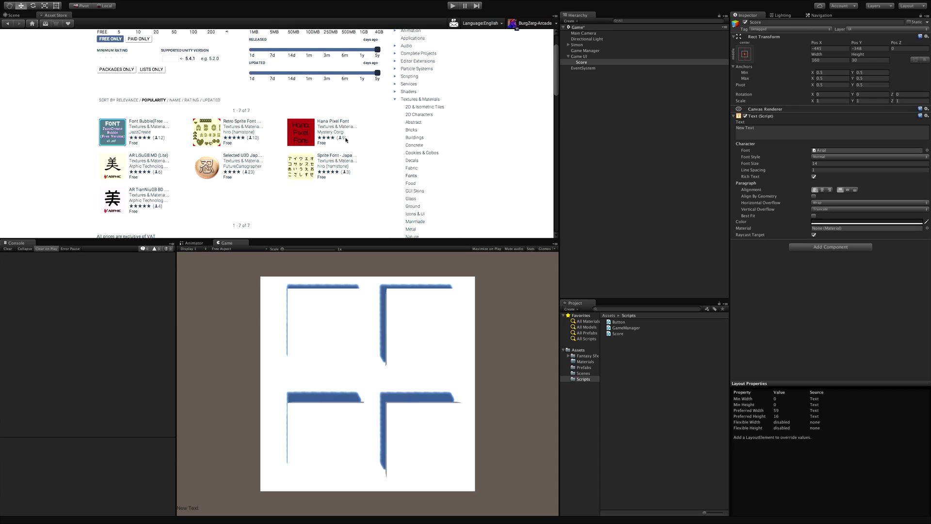
Open the Font Bubble (Free Version) page and check its JazzCreateBubble.ttf package contents.
click(137, 123)
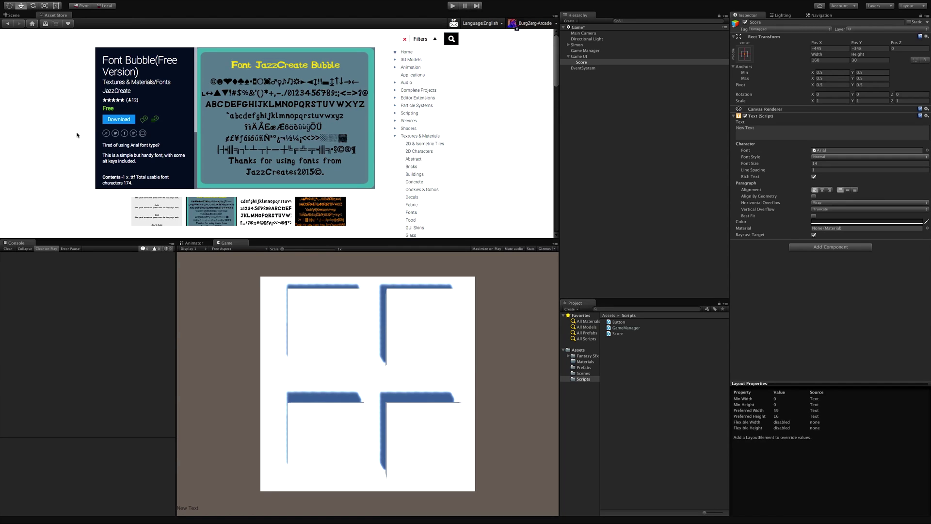
scroll(73, 139, down, 10)
scroll(74, 140, up, 3)
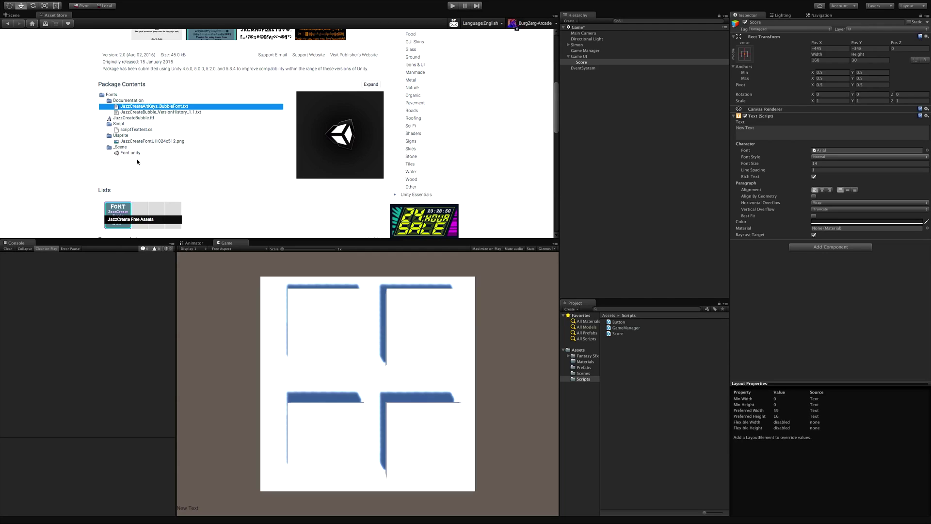
click(151, 119)
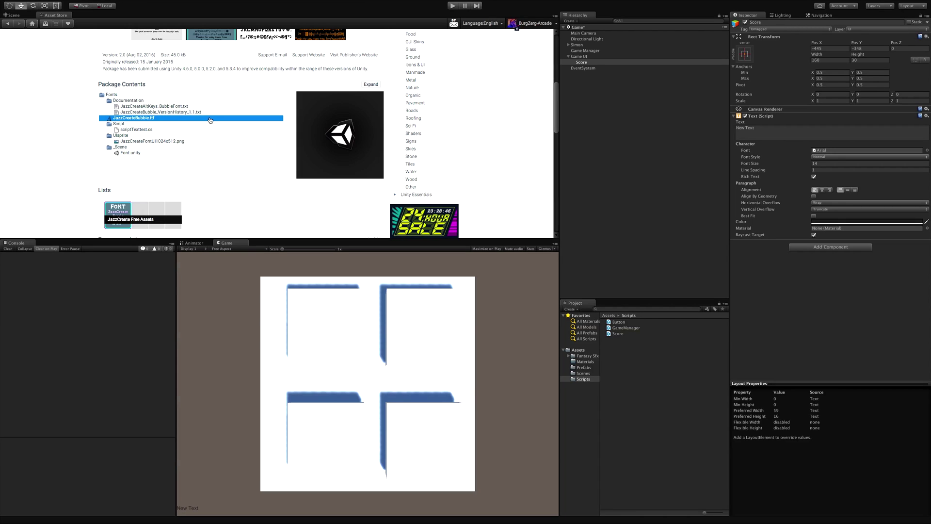
scroll(83, 152, up, 5)
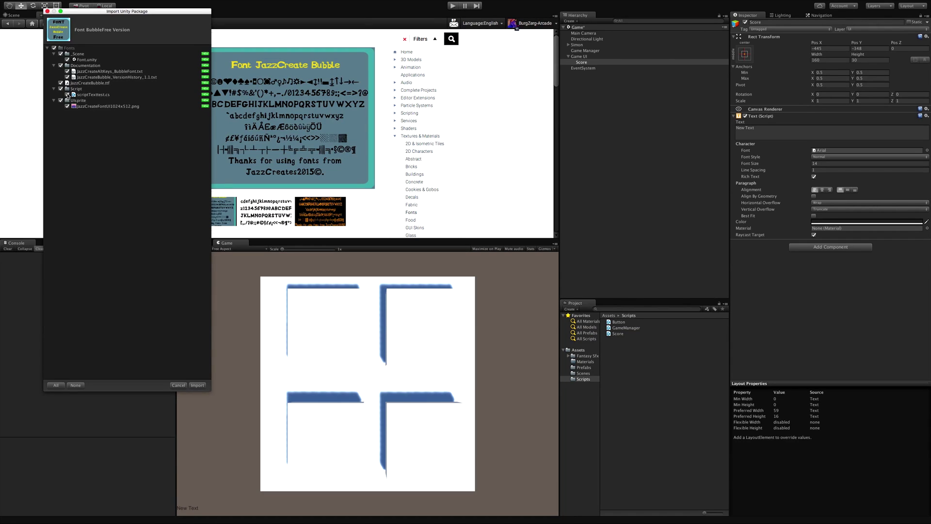
Import the Font Bubble package with the Ulsprite, Script and _Scene items excluded.
click(67, 106)
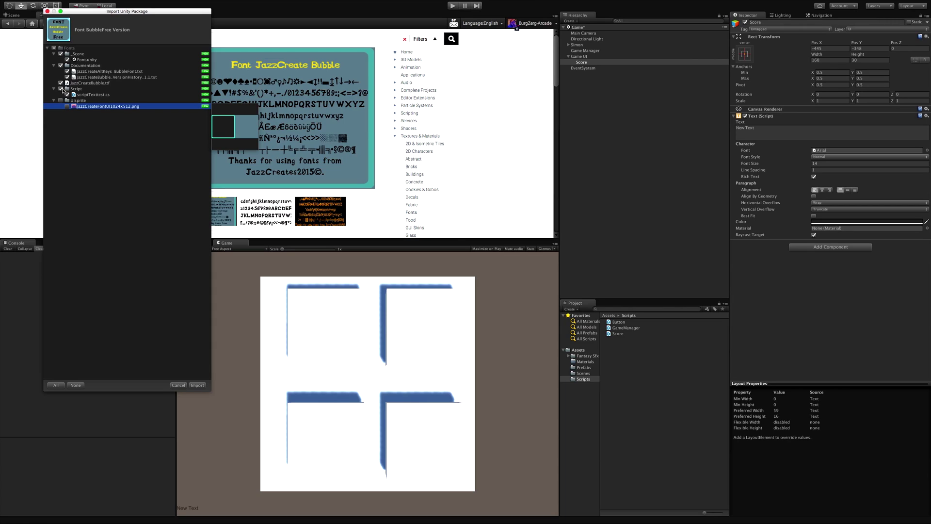
click(61, 89)
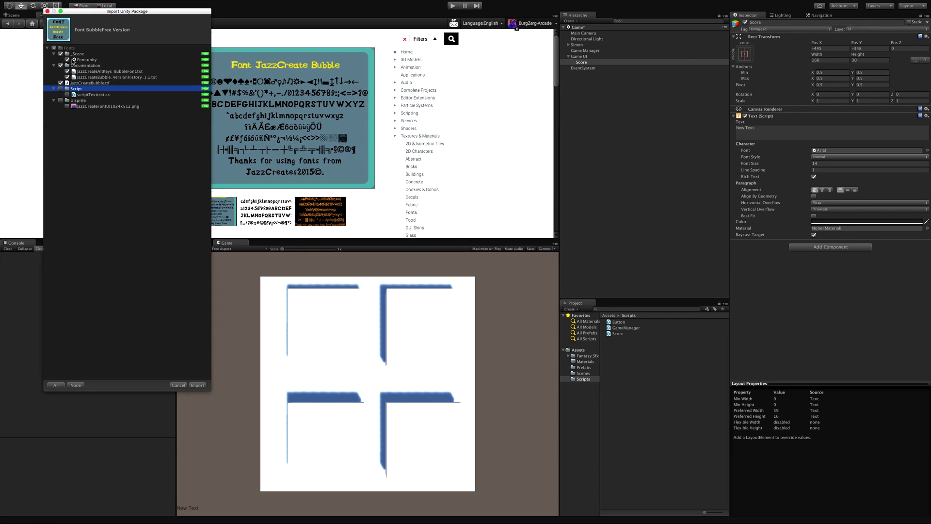
click(61, 54)
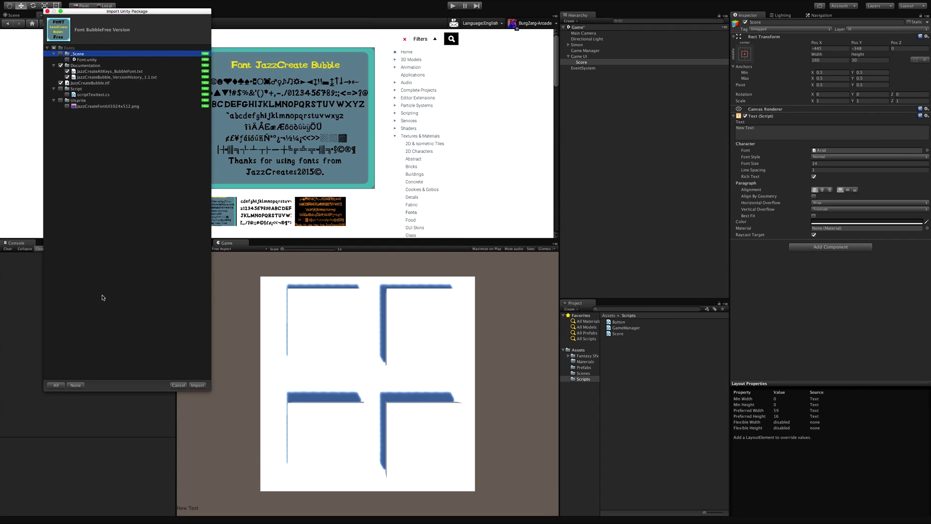
click(197, 385)
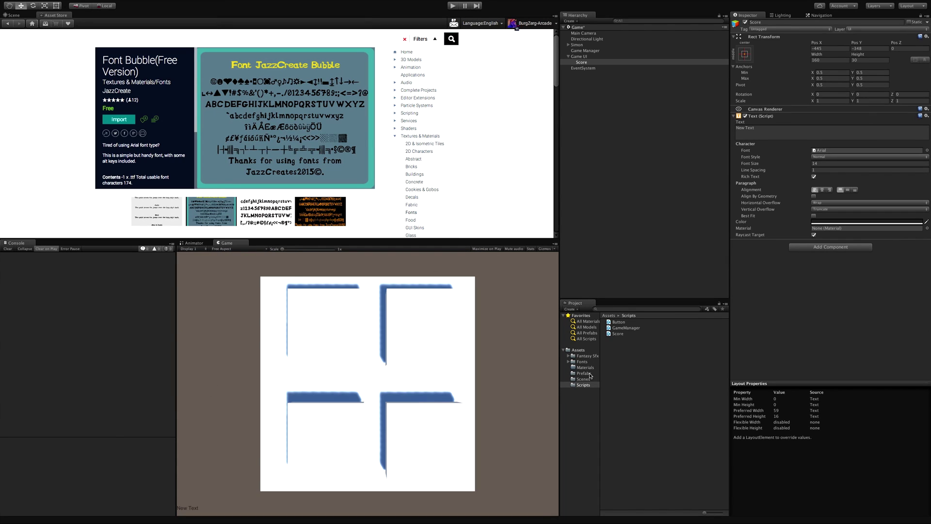
Select the JazzCreateBubble font in Assets/Fonts, select Score, and return to the Scene view.
click(582, 361)
click(626, 323)
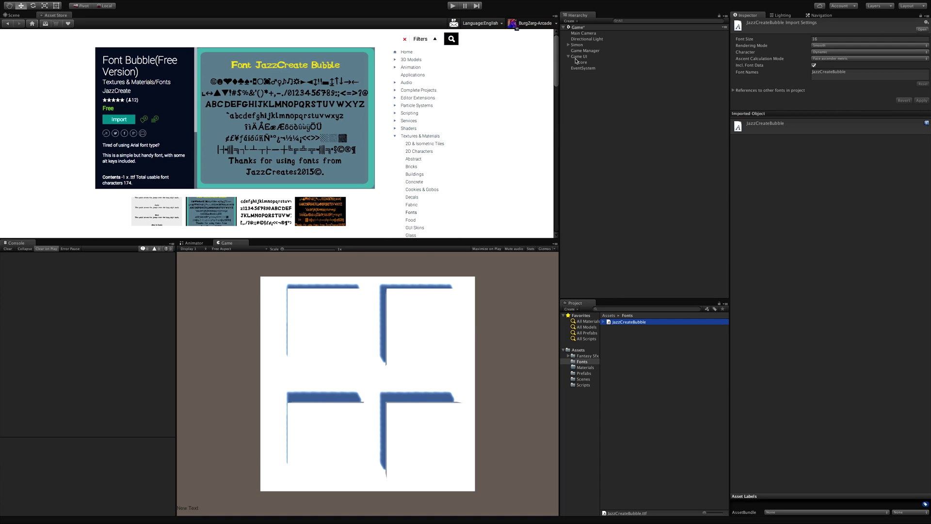
click(585, 62)
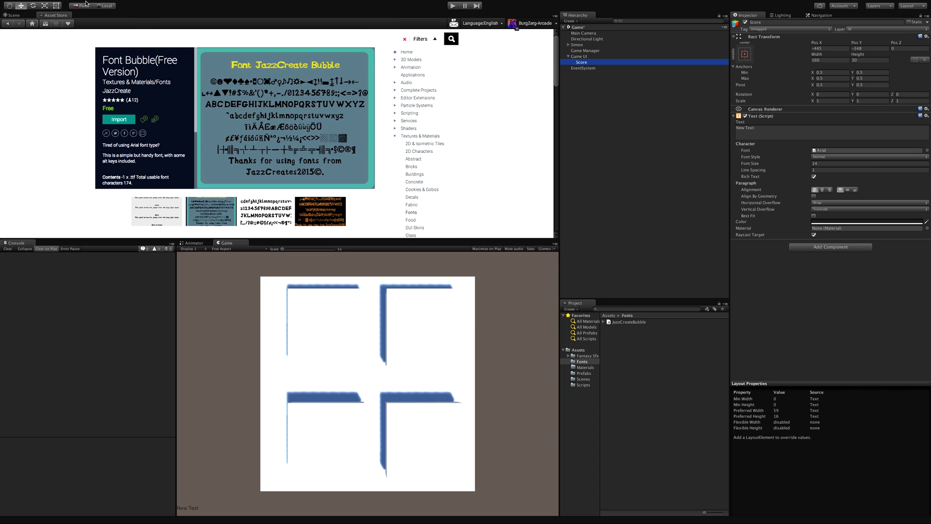
click(14, 15)
Frame the Score text, switch the Scene view to 2D, pan to the canvas, and enlarge the panel.
key(f)
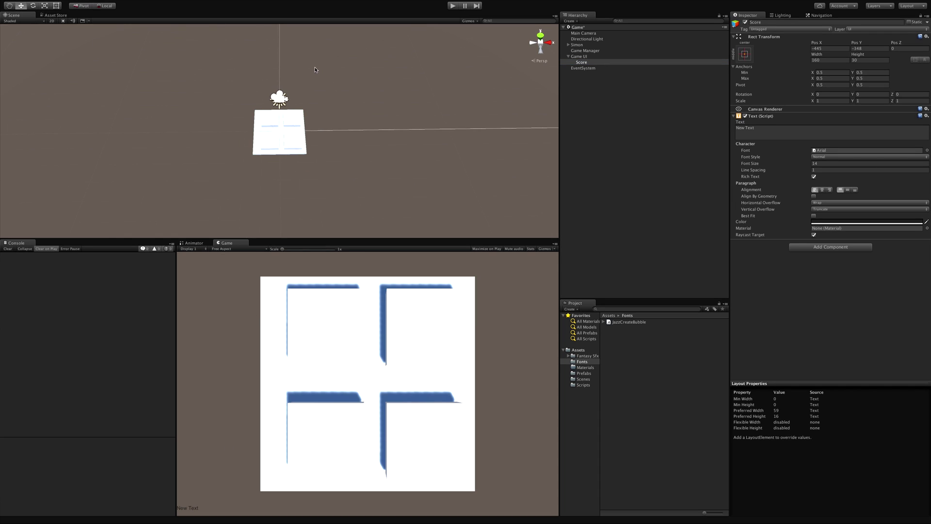
middle_drag(369, 81, 249, 83)
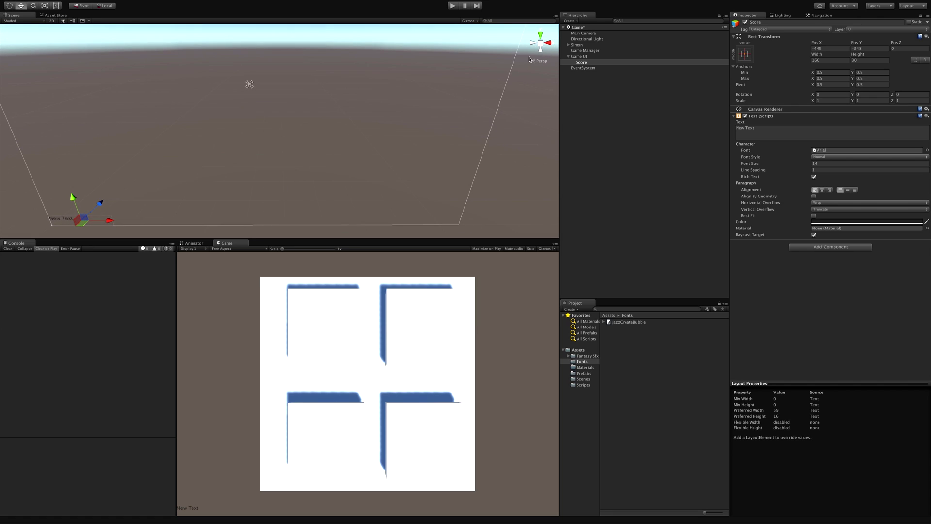
click(52, 21)
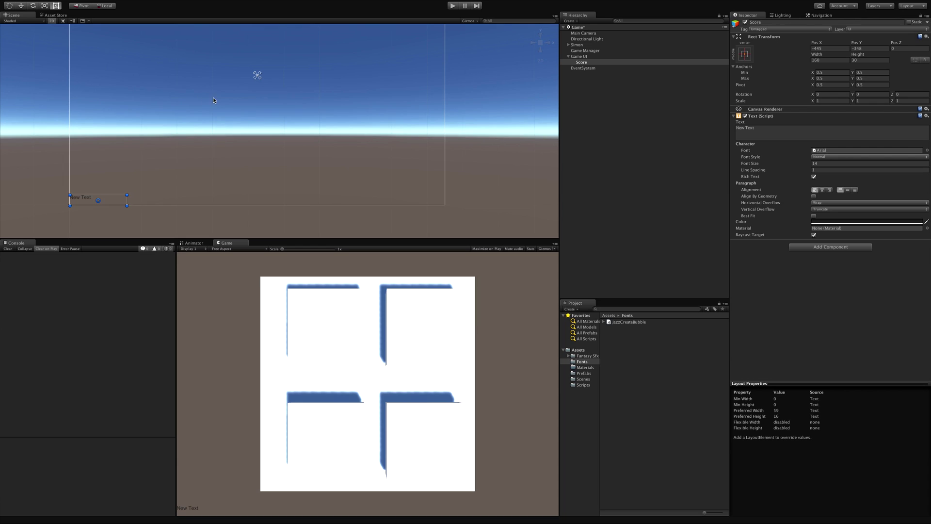
middle_drag(252, 92, 277, 118)
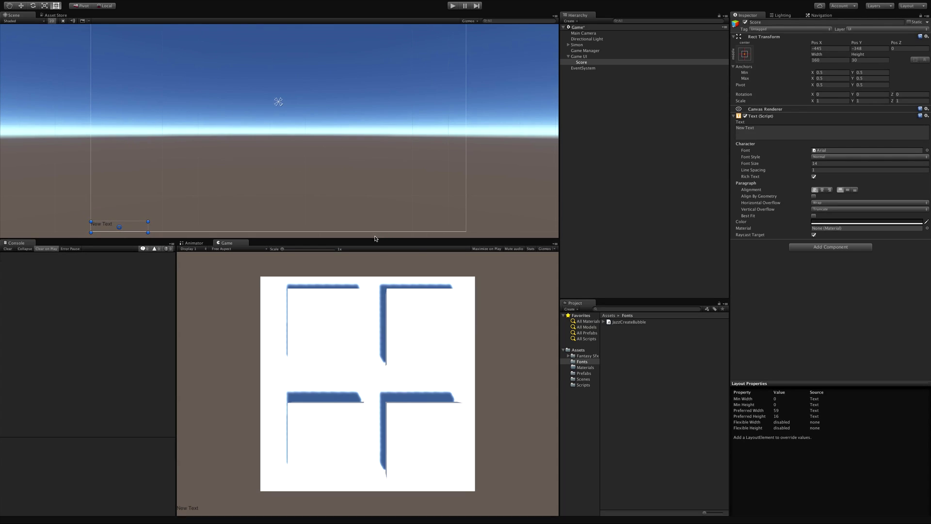
drag(375, 238, 379, 271)
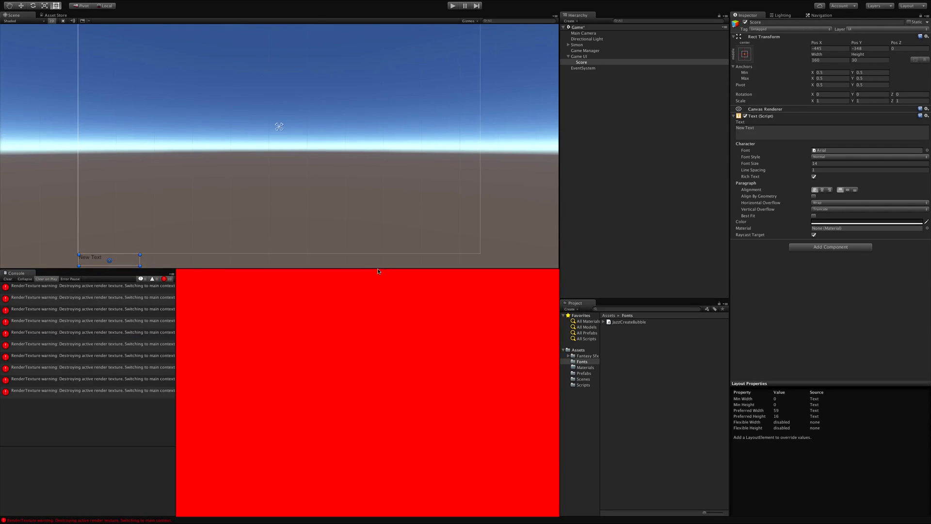
Close the broken red Game tab and clear the Console warnings.
right_click(554, 278)
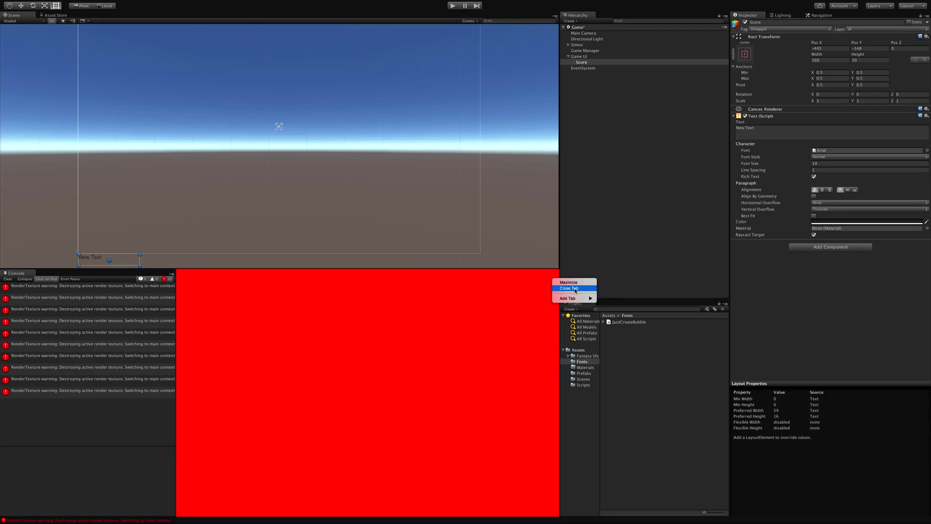
click(576, 289)
right_click(555, 274)
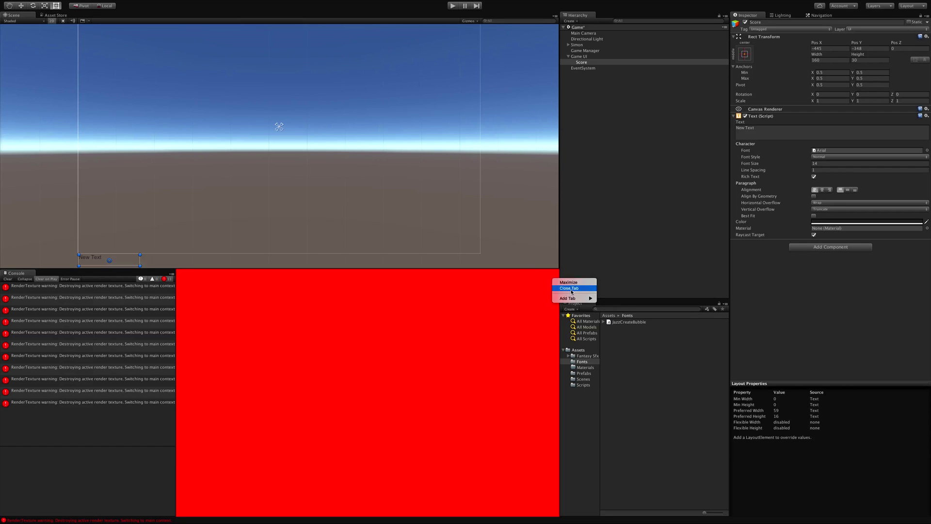
click(570, 289)
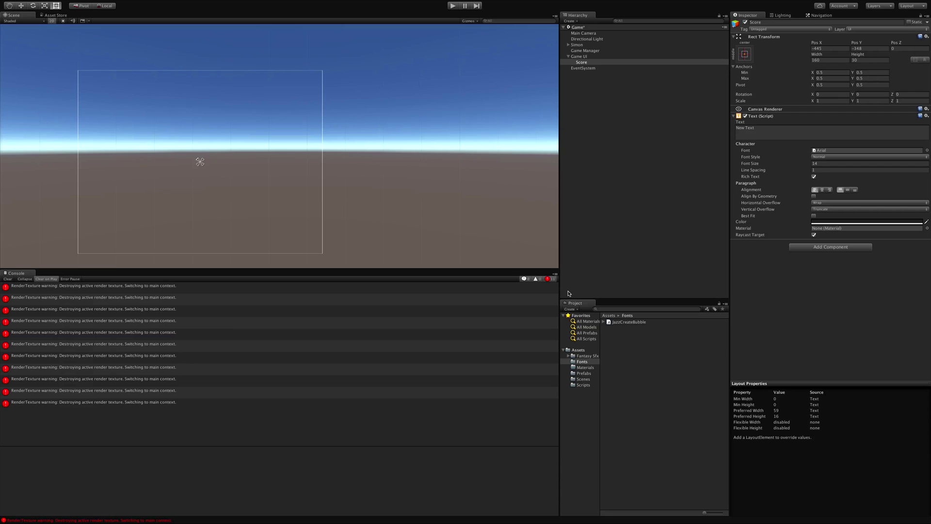
click(8, 279)
Open a new Game view from the Window menu and dock it beside the Console.
click(920, 6)
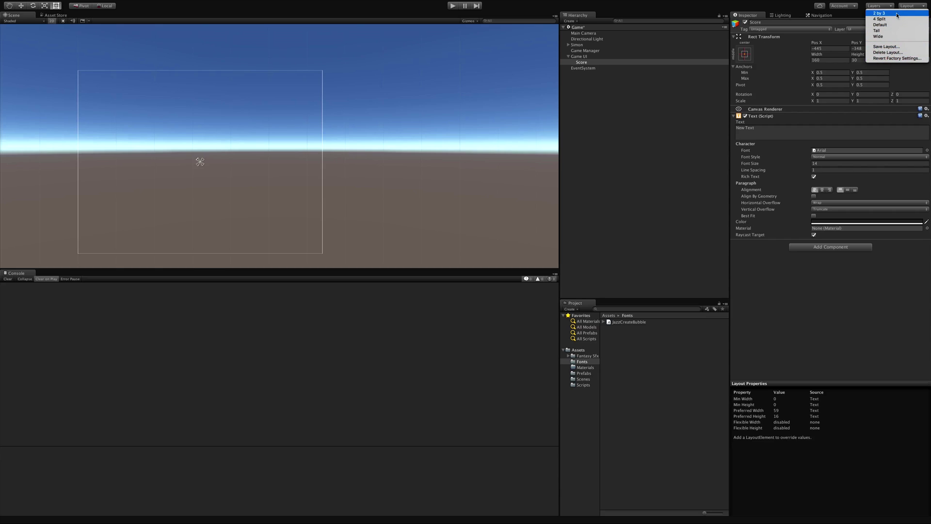
click(332, 377)
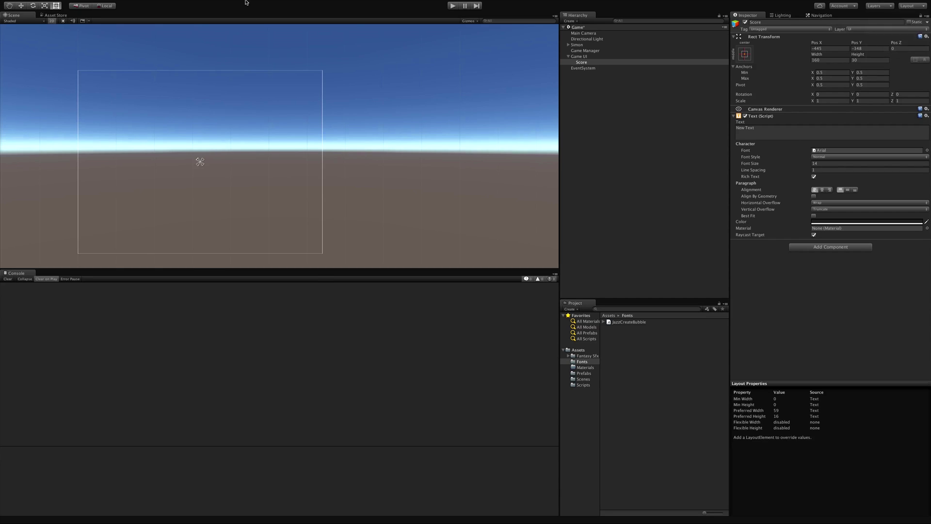
click(173, 4)
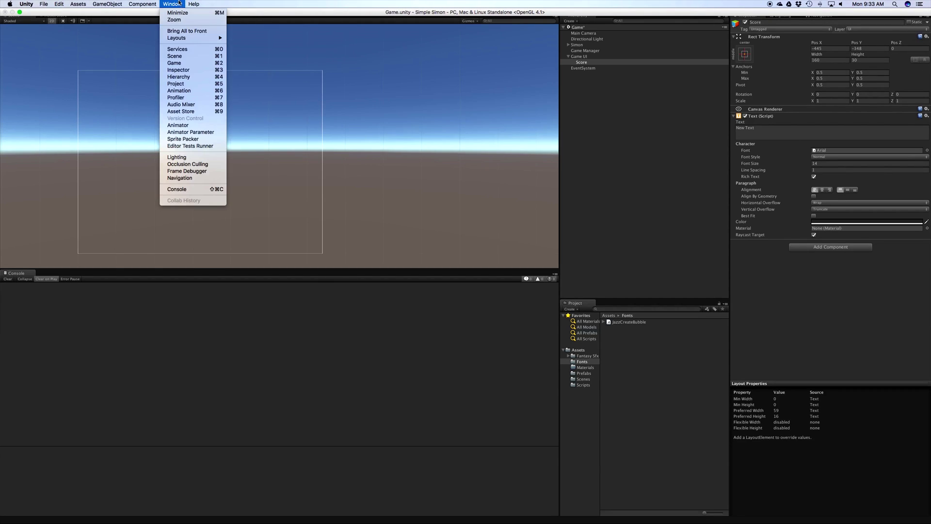
click(193, 70)
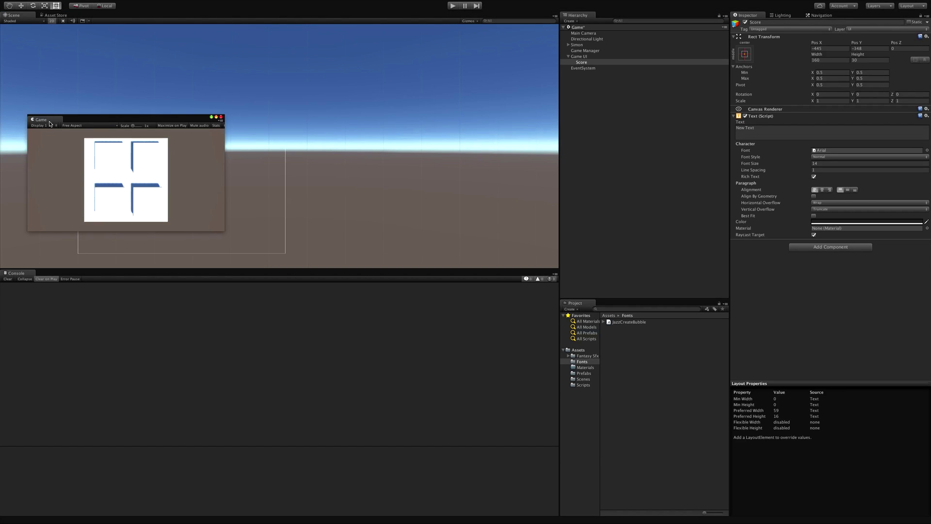
drag(48, 119, 452, 429)
mouse_move(448, 410)
mouse_down()
mouse_move(476, 409)
mouse_move(455, 407)
mouse_up()
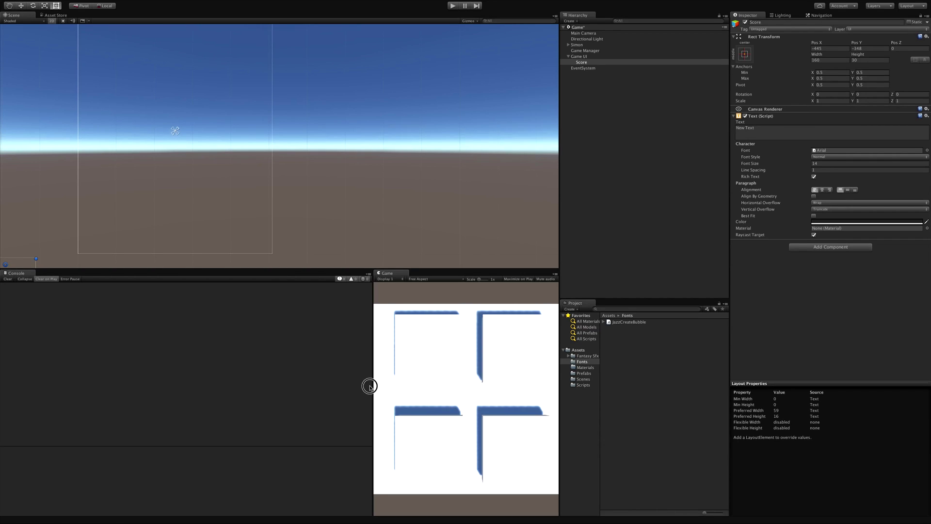
Widen the Game view and try 16:9 and 16:10 before settling on a 5:4 aspect ratio.
drag(371, 387, 242, 375)
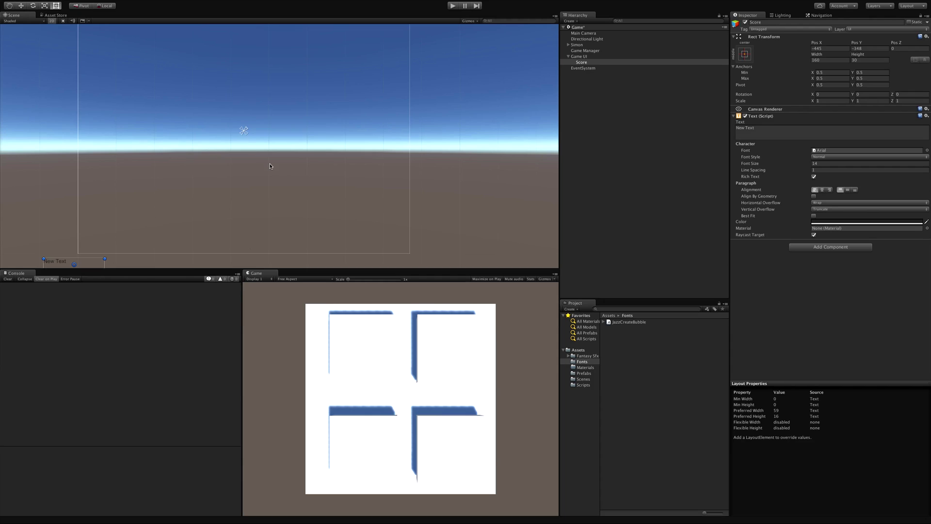
scroll(270, 165, down, 3)
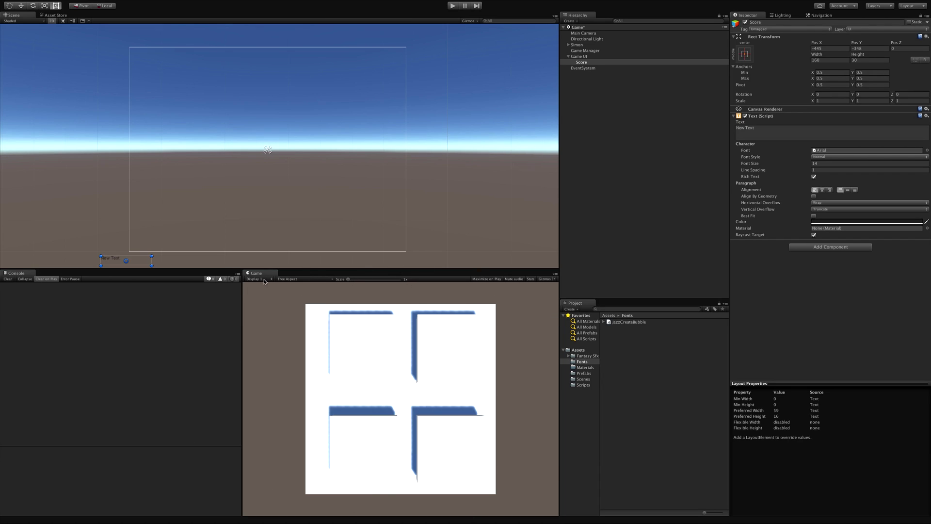
click(291, 279)
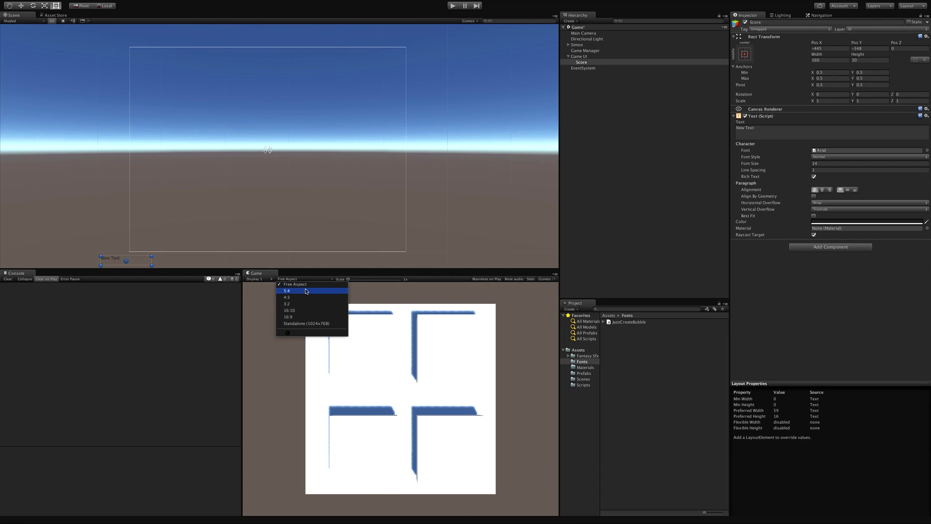
click(313, 317)
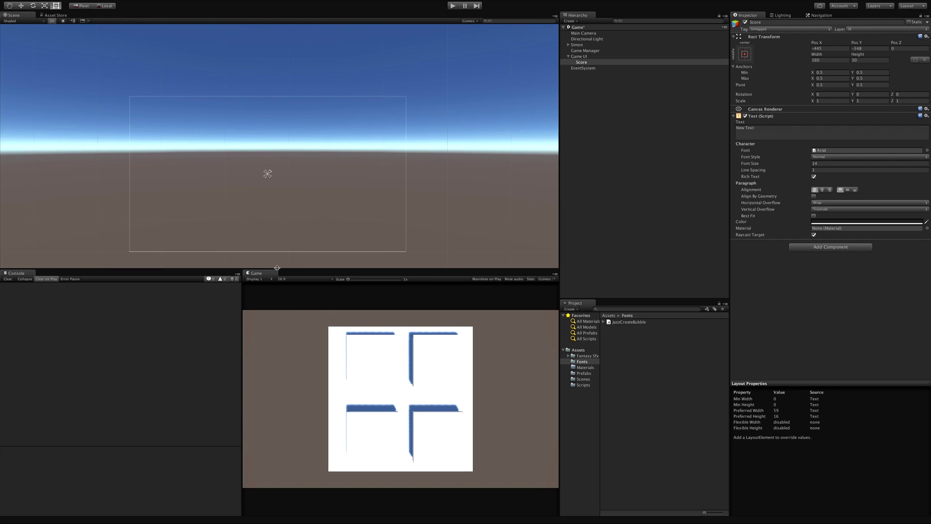
click(291, 278)
click(307, 312)
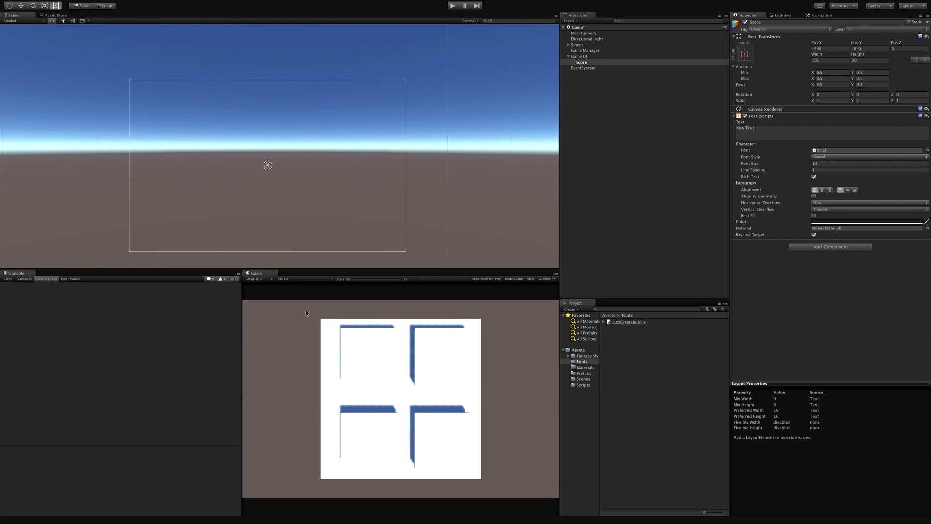
click(305, 279)
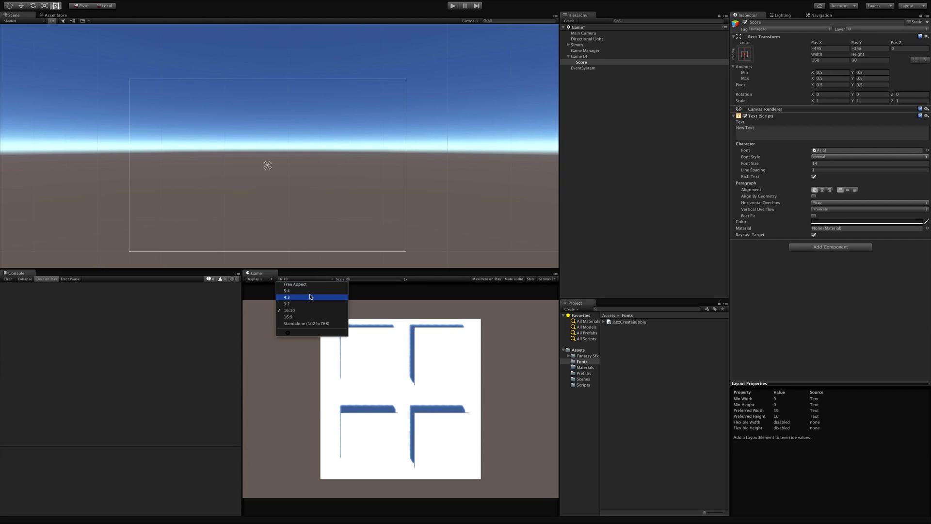
click(309, 290)
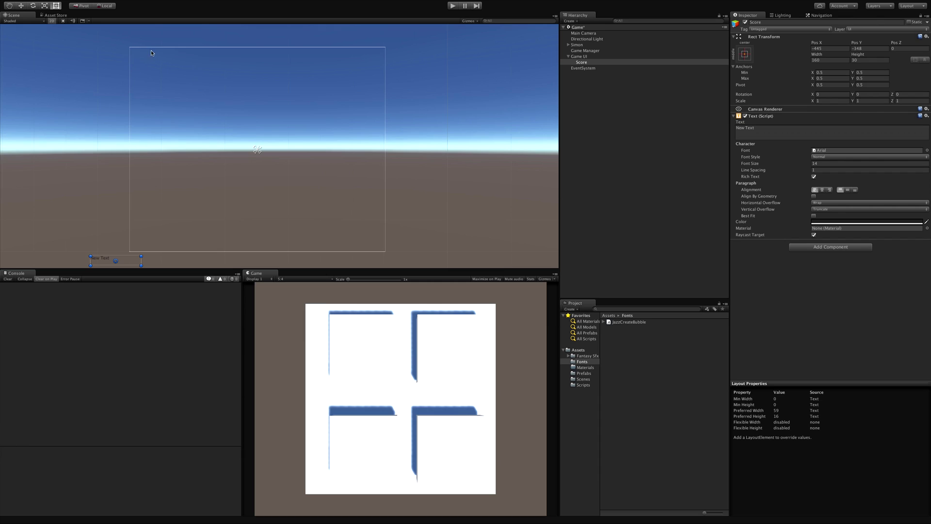
Apply the top-left anchor preset with Shift+Alt so Score's anchor, pivot and position snap to 0, 0.
click(745, 55)
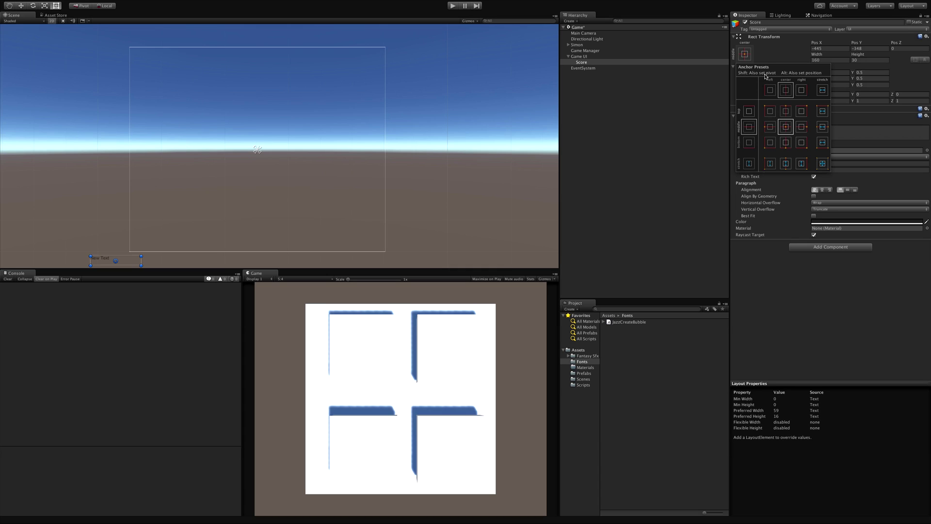
key(shift+alt)
key(alt)
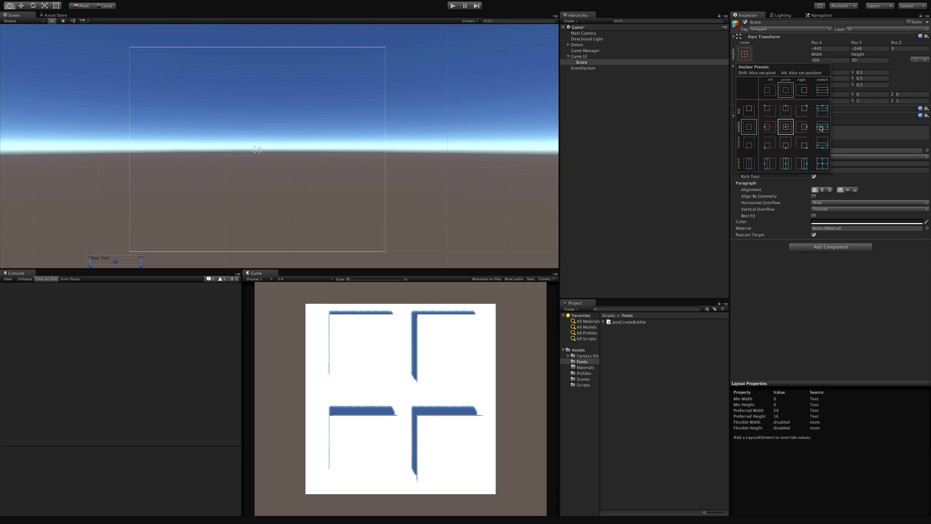
alt+shift+click(770, 112)
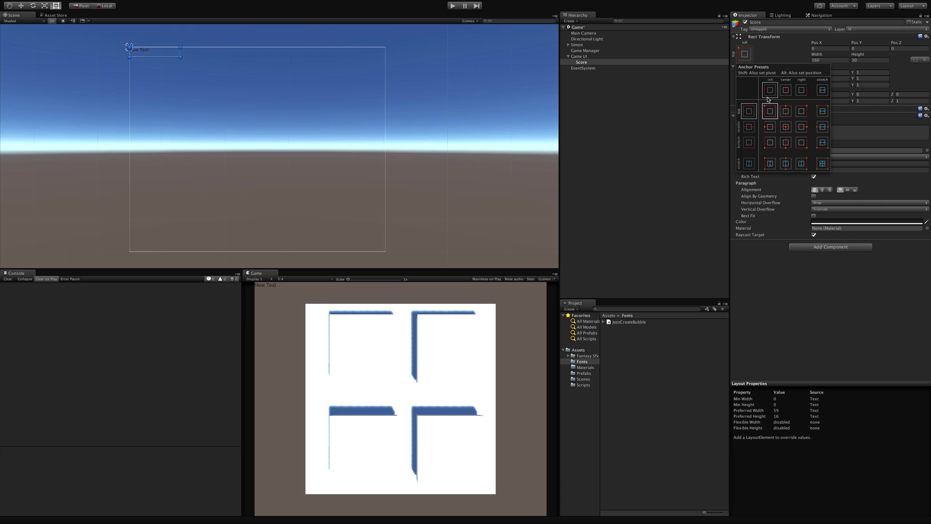
click(774, 55)
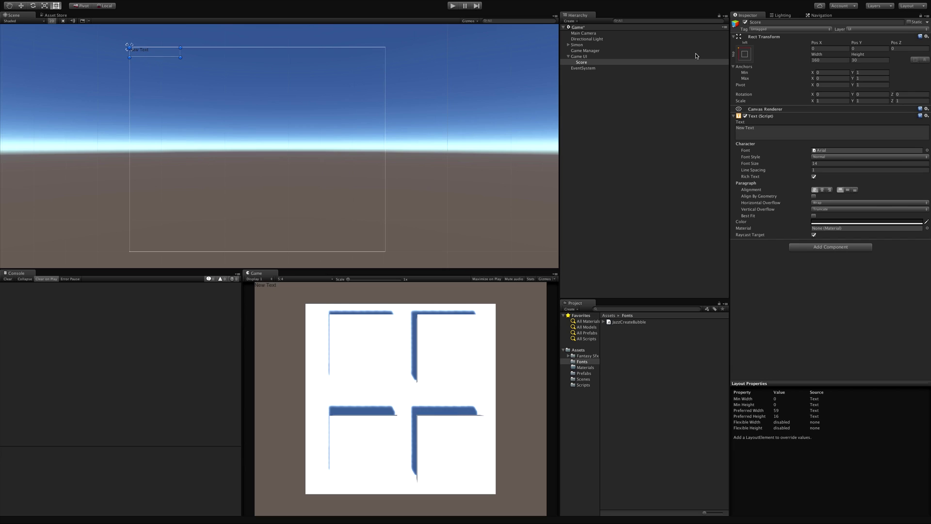
Offset the Score text to Pos X 10 and Pos Y -10 in Rect Transform.
click(818, 49)
text(10)
click(873, 48)
text(-10)
Resize the Score text's rect to Width 200 and Height 100.
drag(183, 60, 188, 70)
click(824, 59)
double_click(841, 60)
text(200)
key(Tab)
text(100)
click(840, 266)
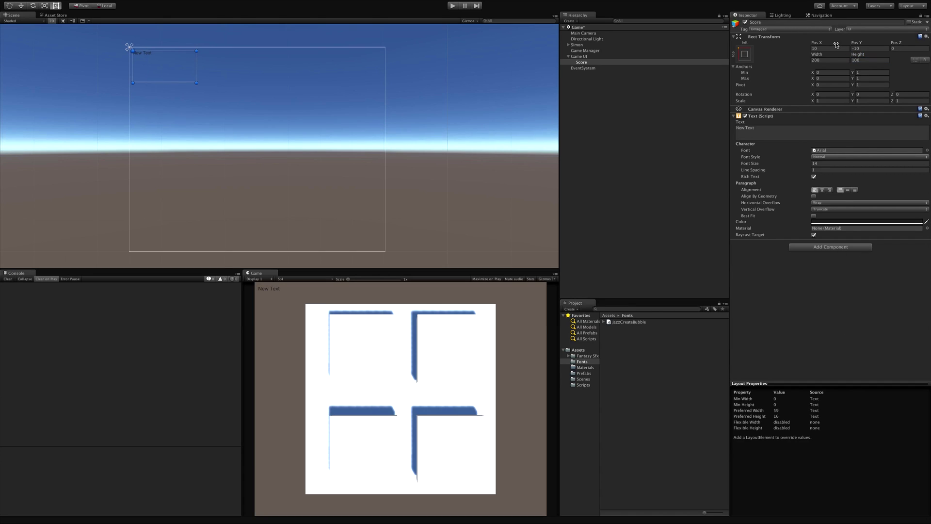